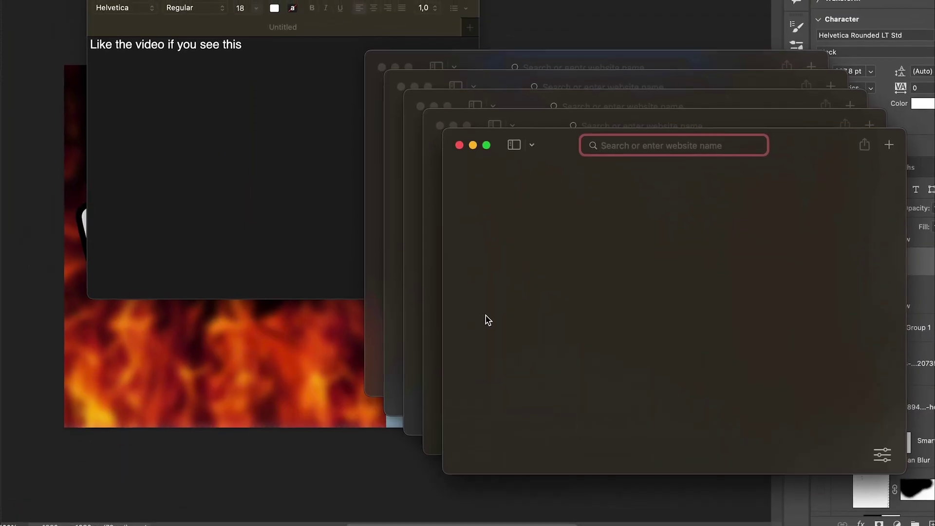
Spread out every open window on the current desktop with Mission Control (Ctrl+Up)
key(ctrl+Up)
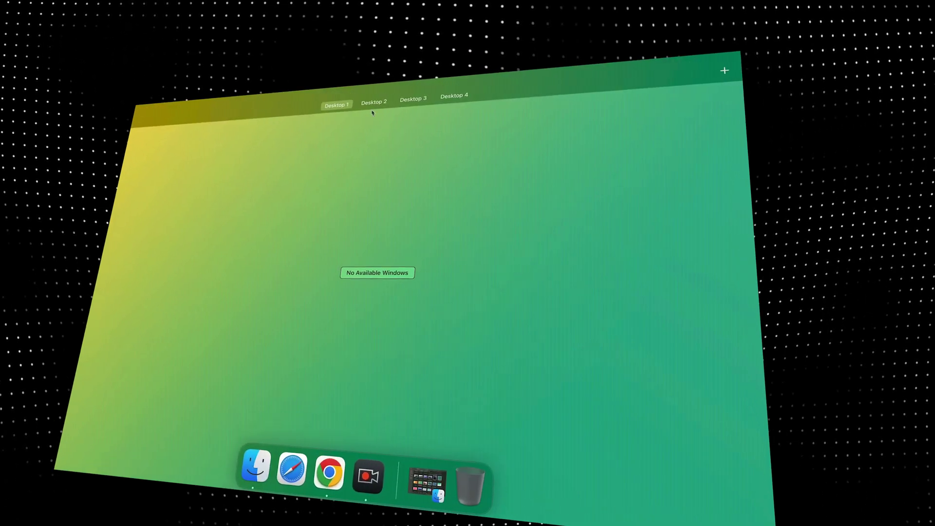
Add three empty desktops and drag the newest one beside Desktop 1
mouse_move(372, 109)
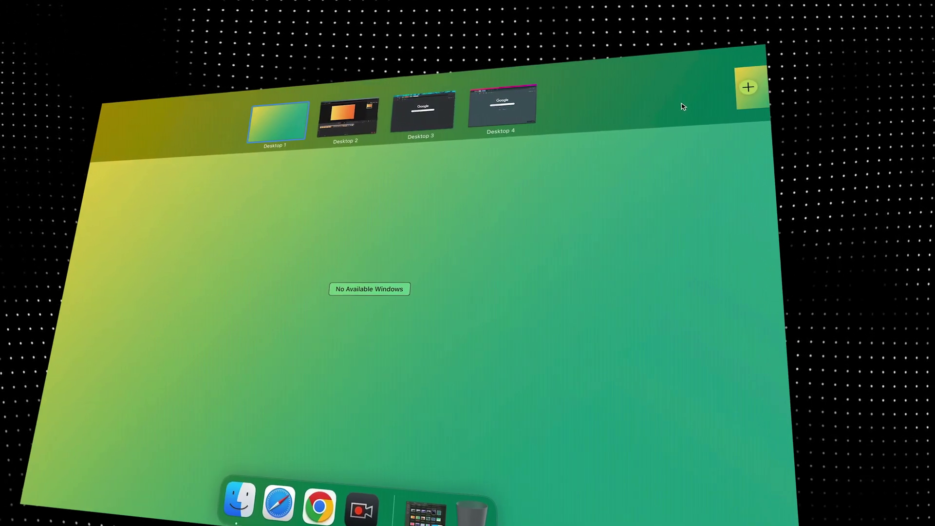
click(761, 88)
click(761, 88)
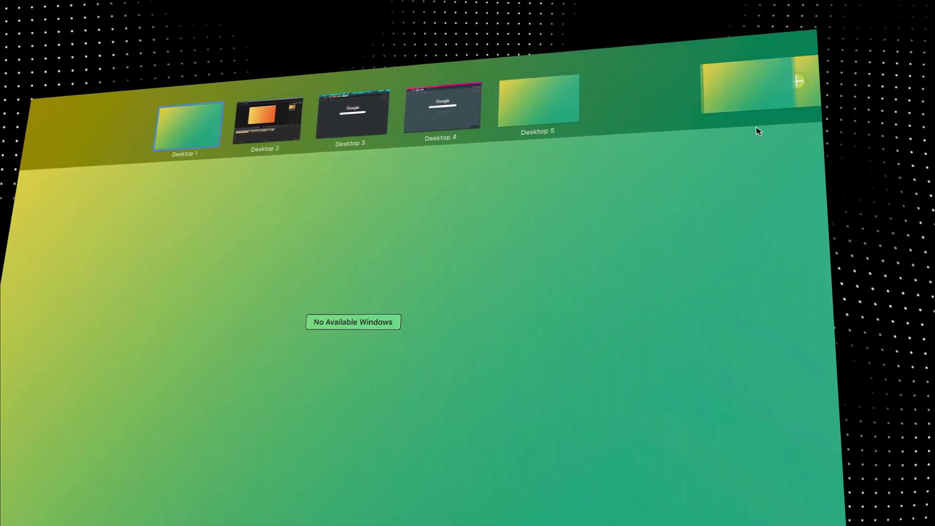
click(808, 81)
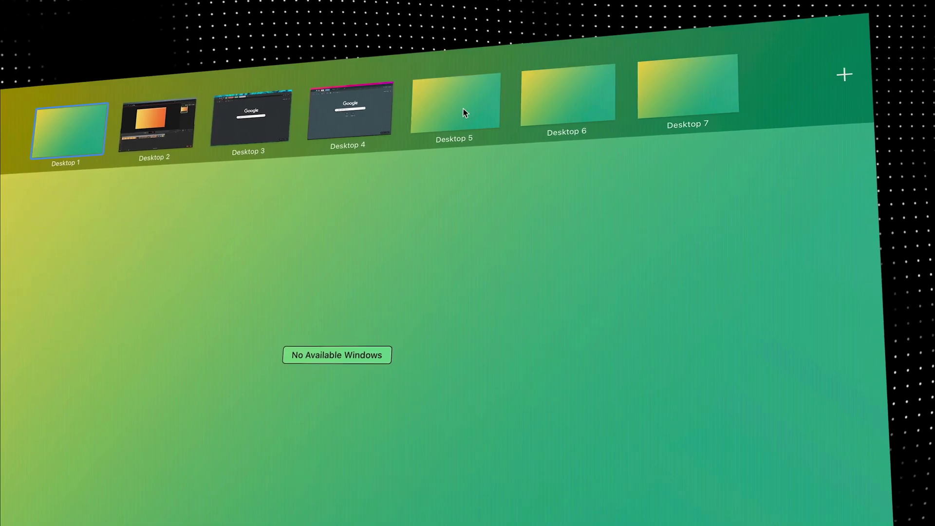
drag(464, 112, 247, 118)
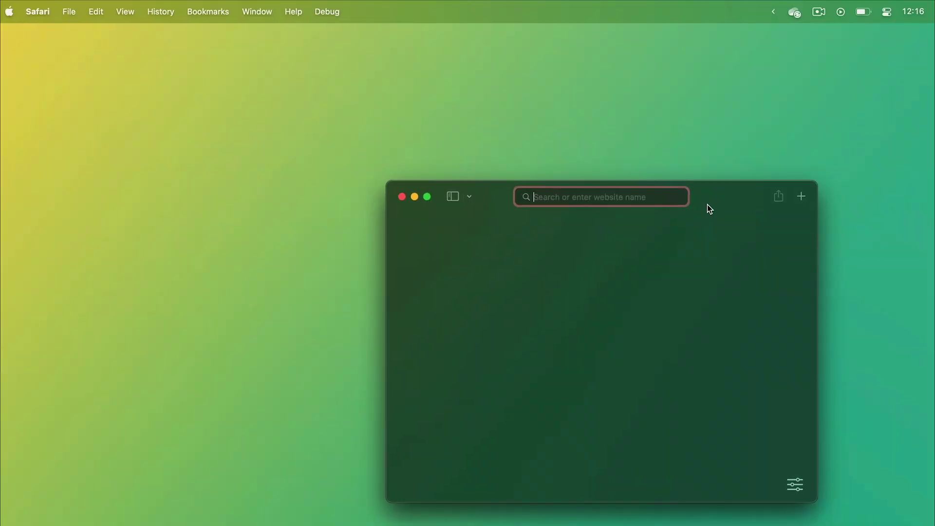
Move the empty Safari window, cycle through the desktops, and land back on Desktop 1
drag(707, 209, 561, 151)
key(ctrl+Right)
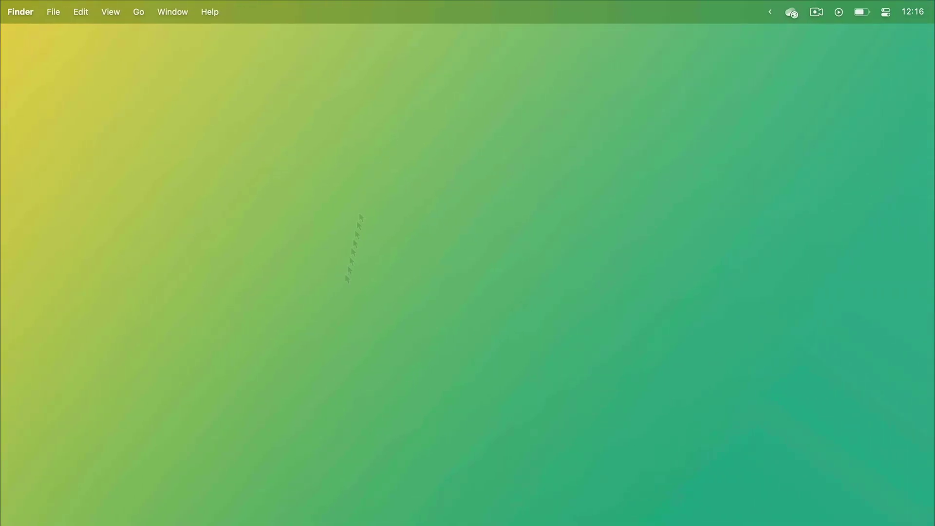
key(ctrl+Left)
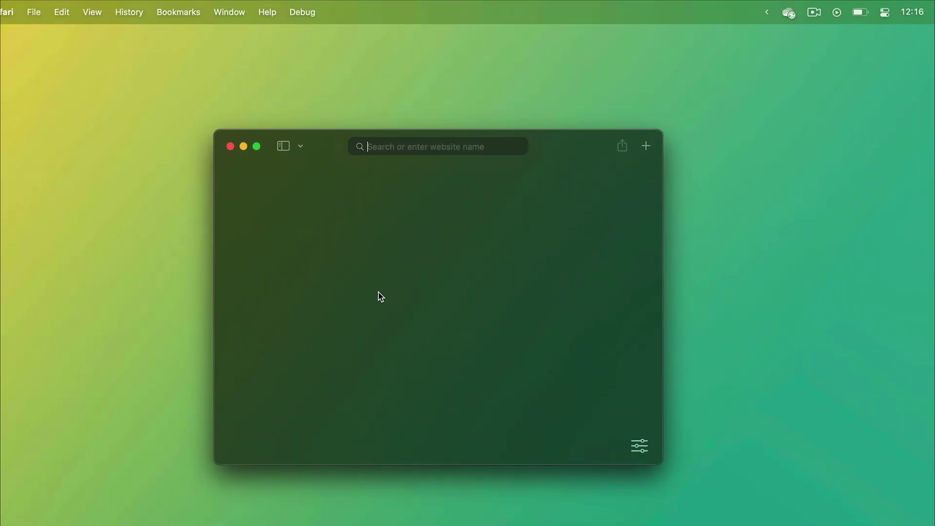
key(ctrl+Up)
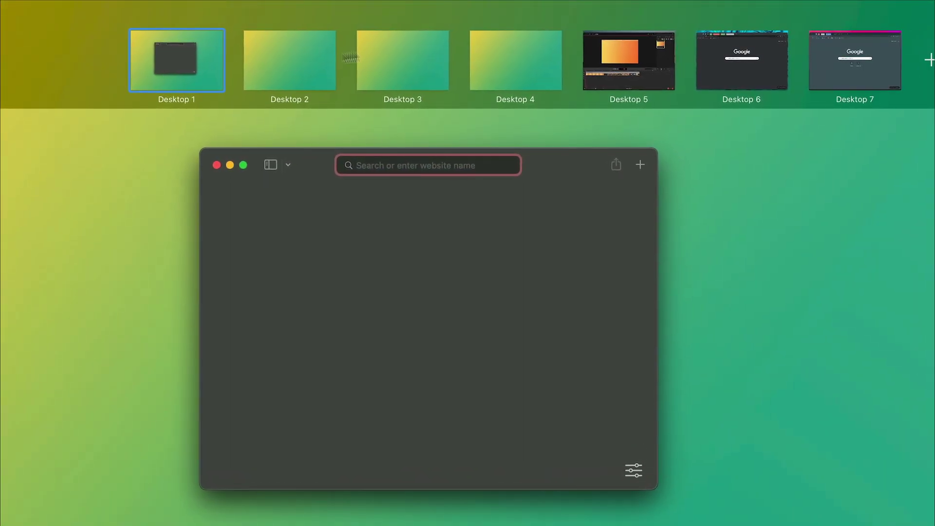
click(208, 63)
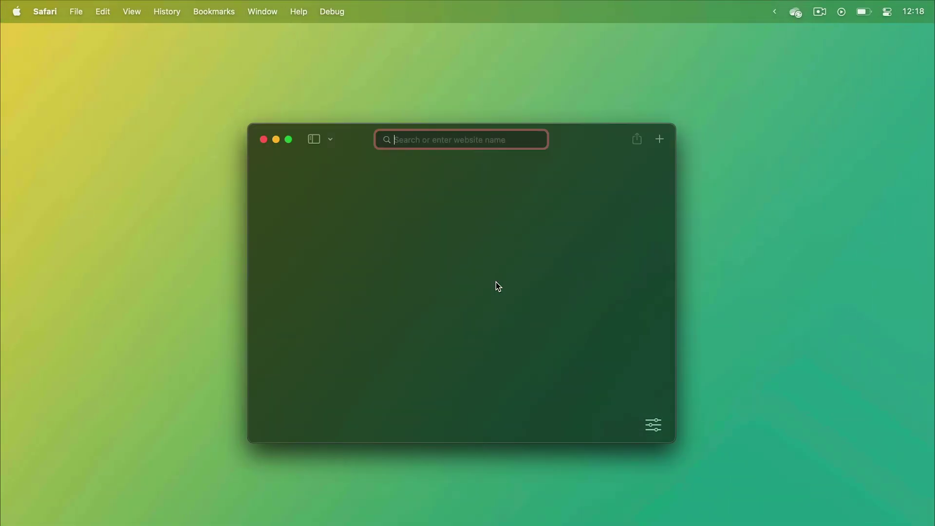
Switch to The Binding of Isaac desktop and walk the character up and right
key(ctrl+Up)
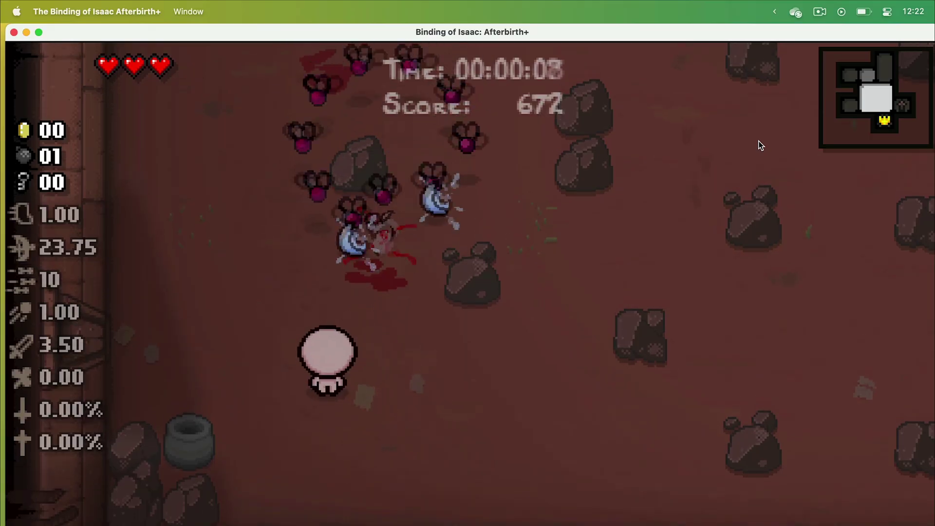
key(w+d)
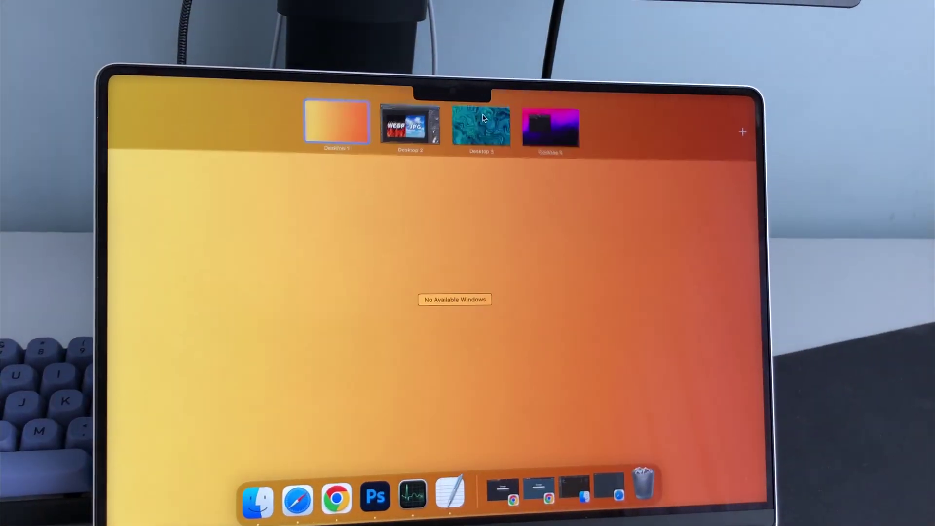
Move between the teal and pink desktops, then show actions for PurpleBlue.png and TealPink.png
click(538, 125)
key(ctrl+Left)
key(ctrl+Right)
key(ctrl+Right)
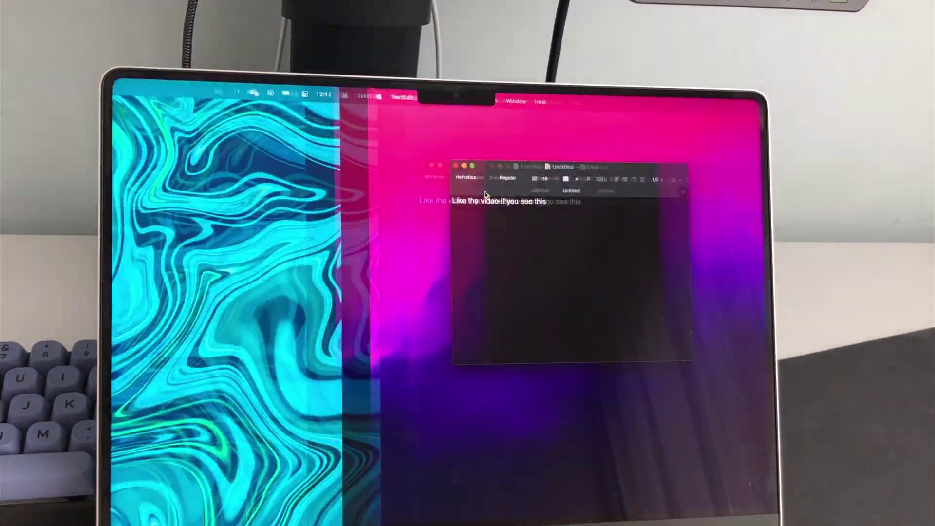
key(ctrl+Left)
key(ctrl+Up)
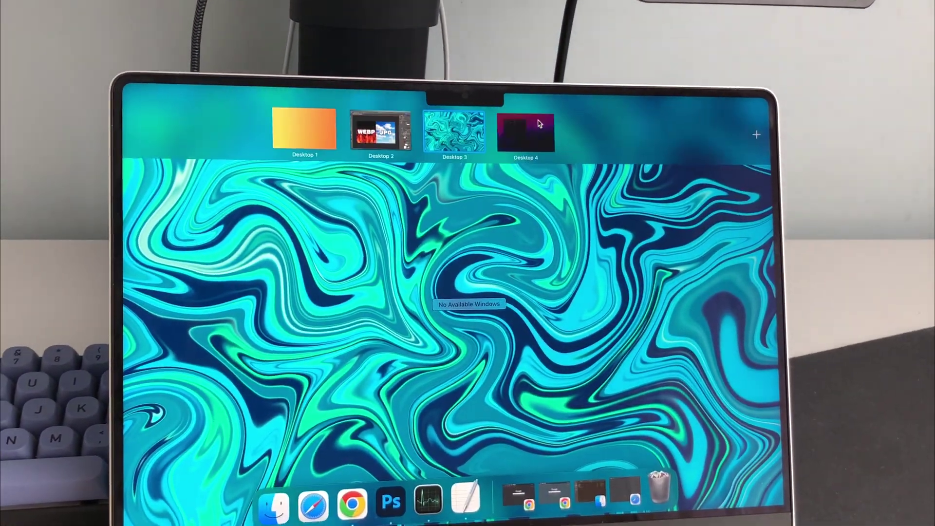
click(522, 128)
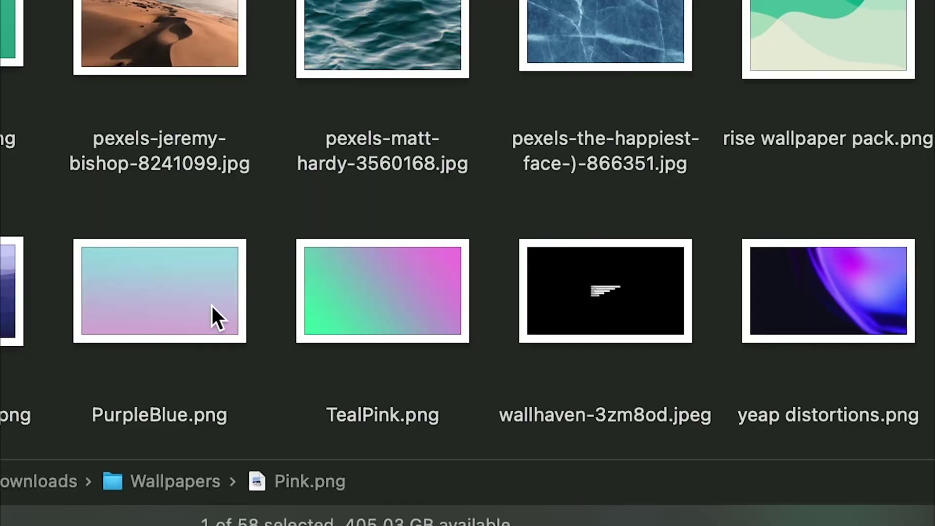
right_click(211, 305)
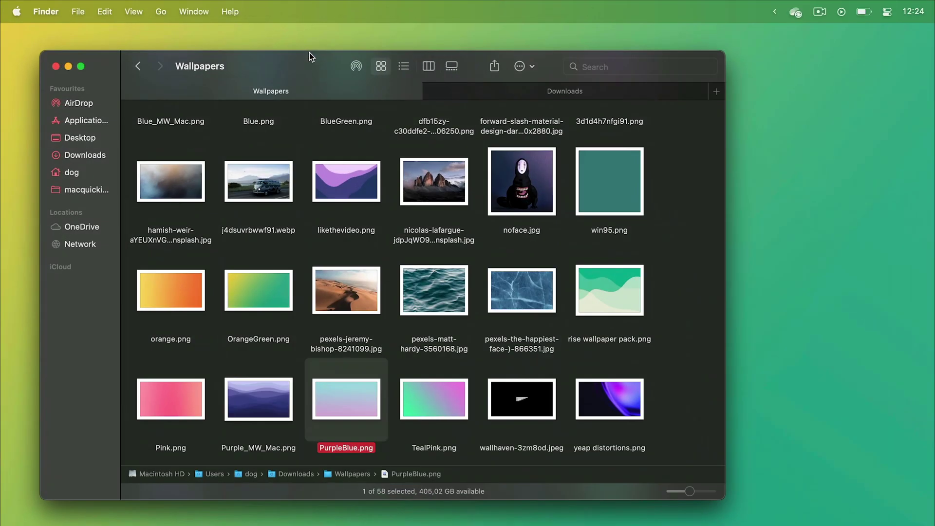
right_click(425, 386)
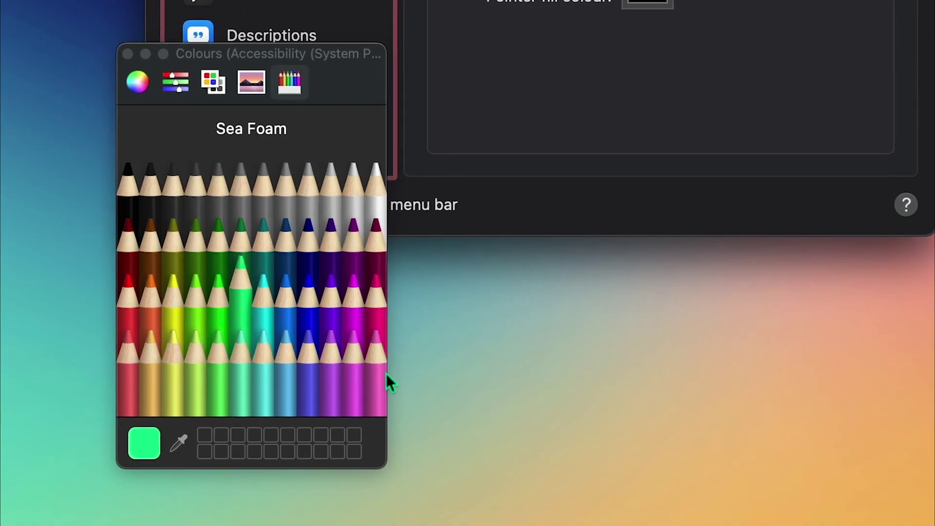
Pick Carnation pink, view keyboard shortcuts, and raise trackpad tracking speed to near Fast
click(384, 373)
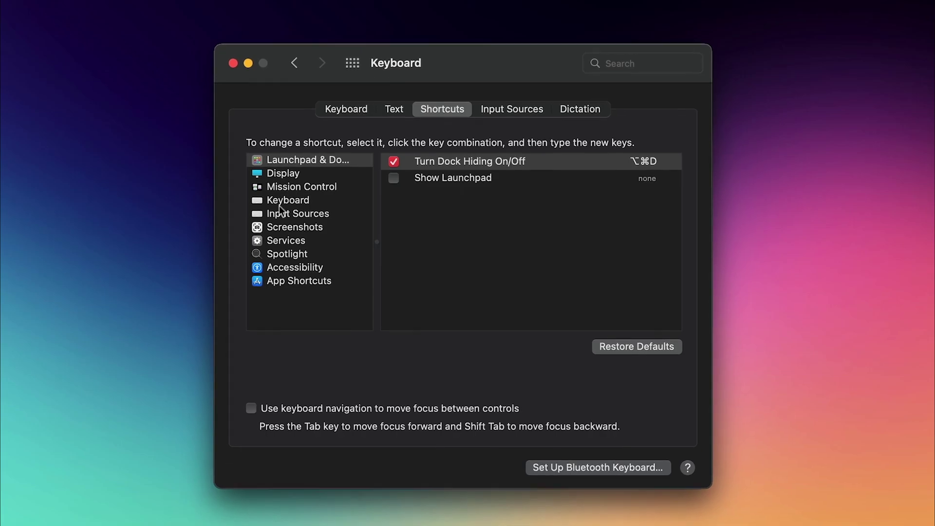
click(277, 200)
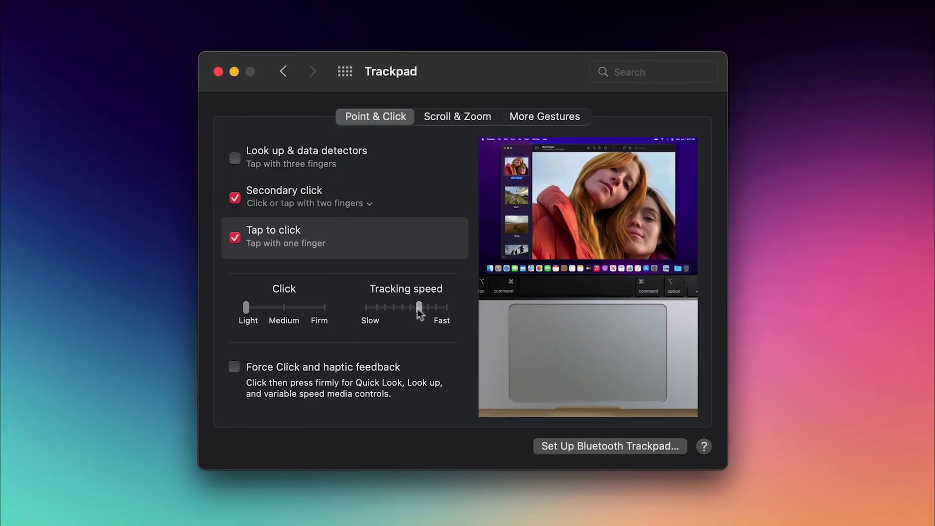
mouse_move(417, 310)
mouse_down()
mouse_move(399, 311)
mouse_move(434, 311)
mouse_up()
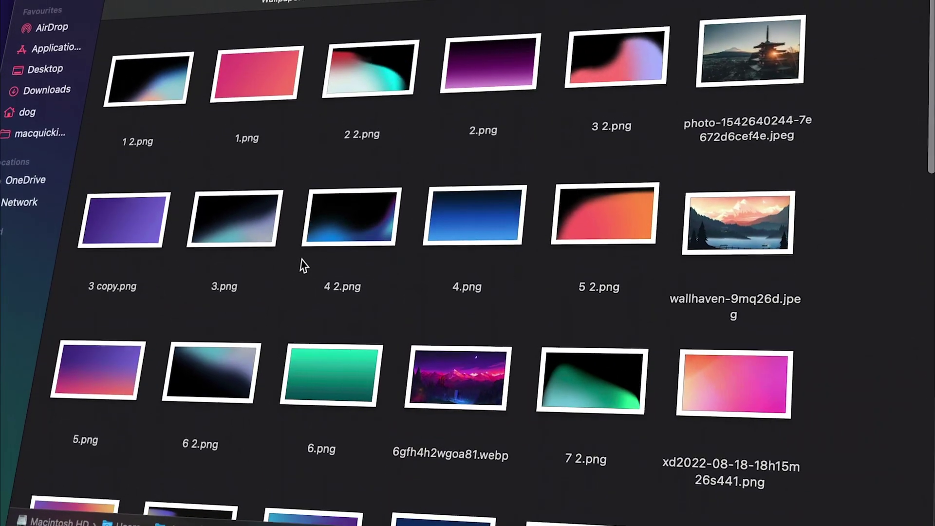
Show actions for wallhaven-9mq26d.jpeg, turn on Dark Mode, and select the Like The Video folder
right_click(767, 226)
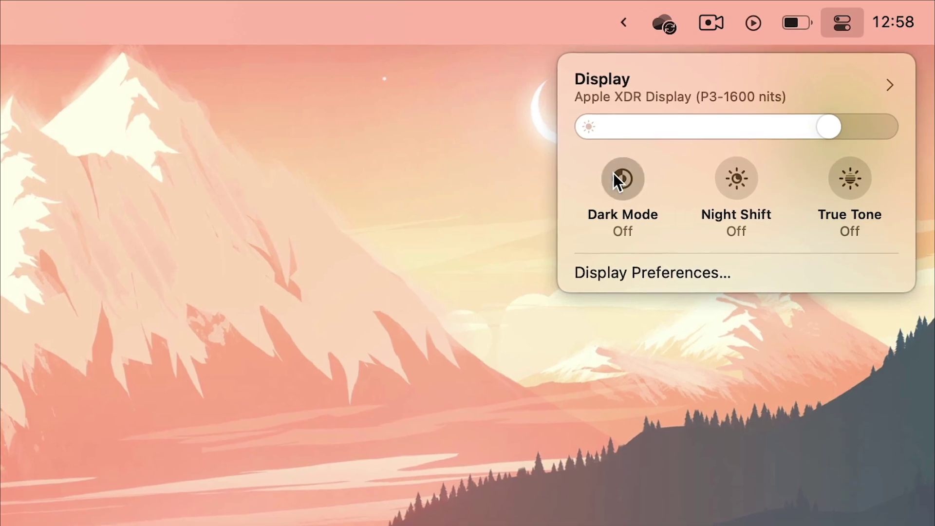
click(615, 175)
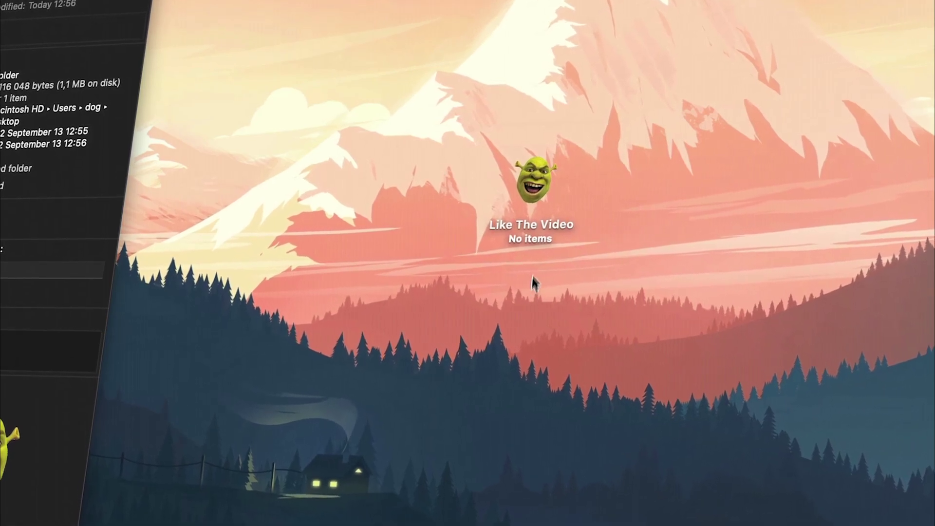
click(559, 210)
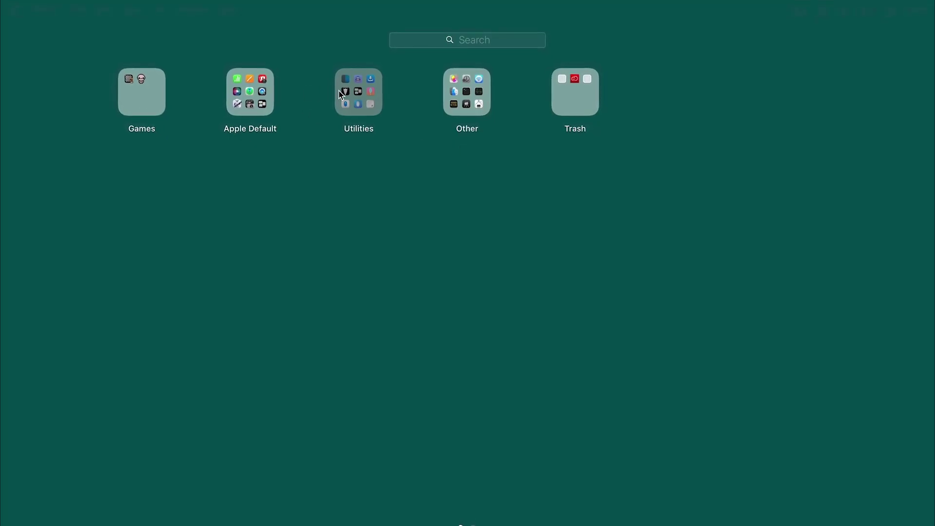
Open the Utilities apps and stash a fresh screenshot in the temporary file shelf
click(339, 92)
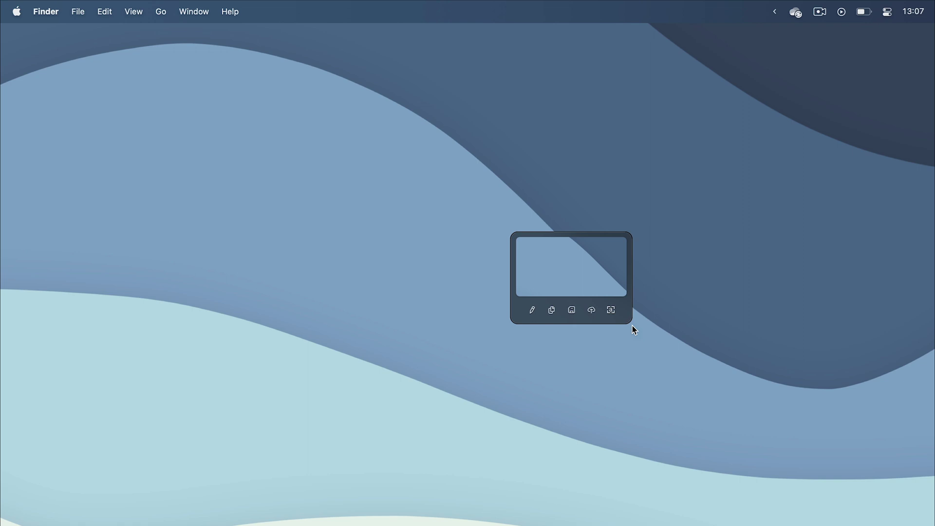
click(632, 326)
drag(578, 269, 43, 301)
Launch and enable Mac Mouse Fix, then scroll through the Best Mac Apps playlist
key(alt+space)
text(alfre)
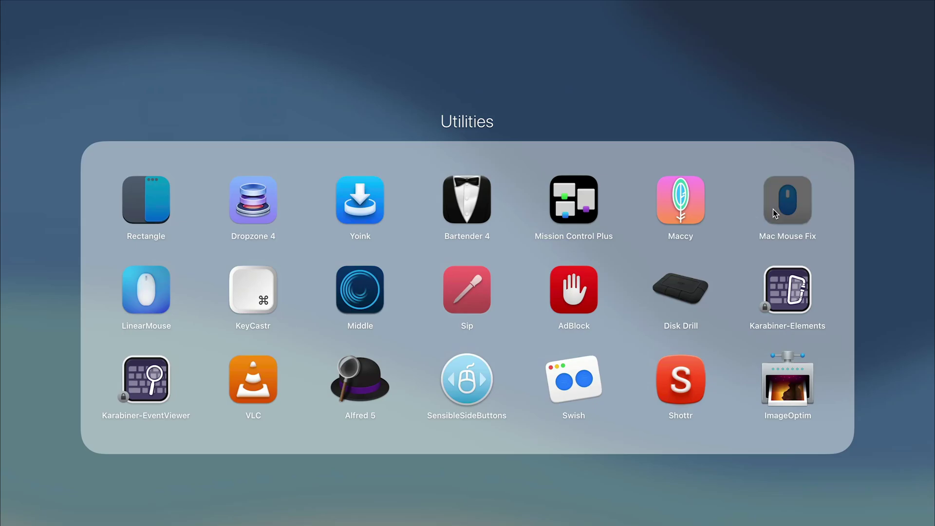
click(773, 209)
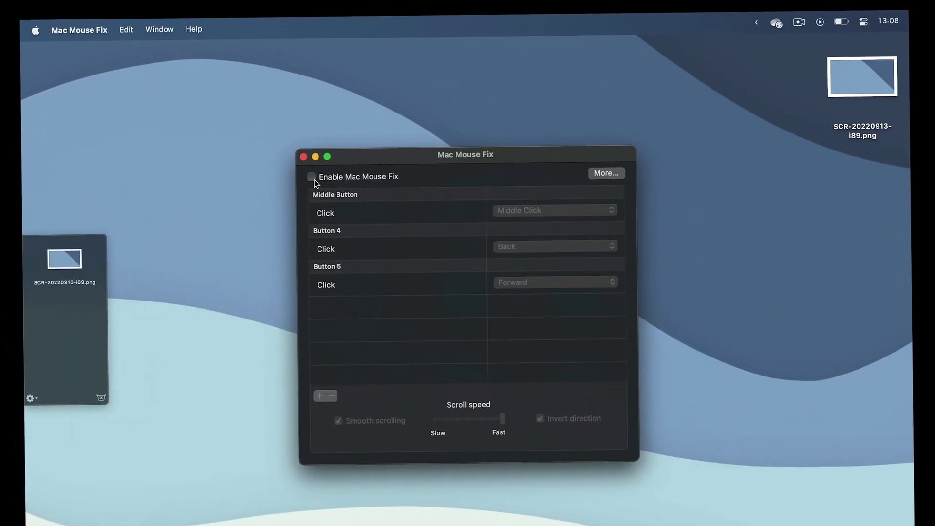
click(312, 177)
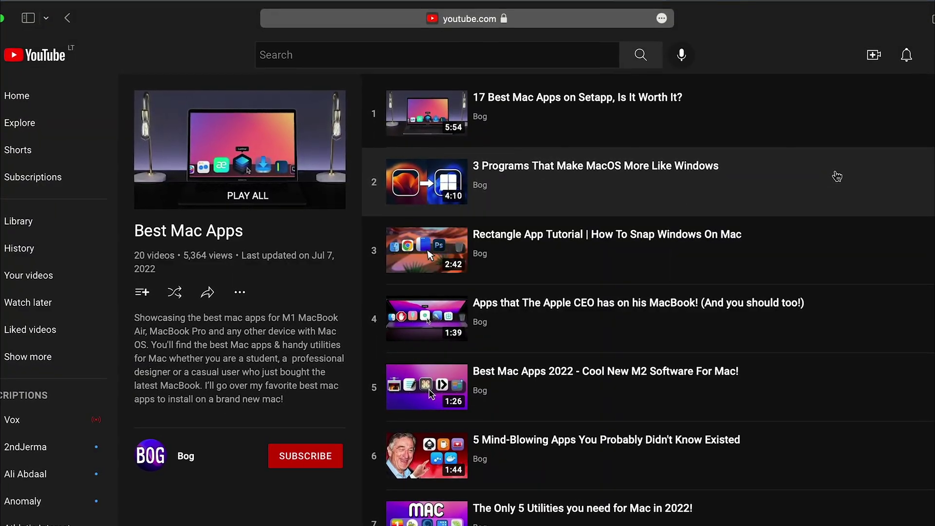
scroll(838, 176, down, 10)
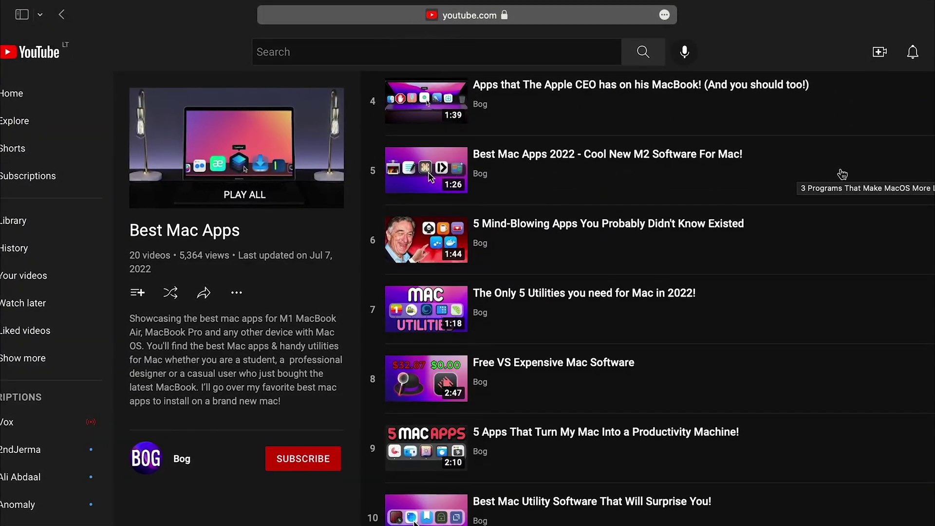
scroll(848, 173, down, 10)
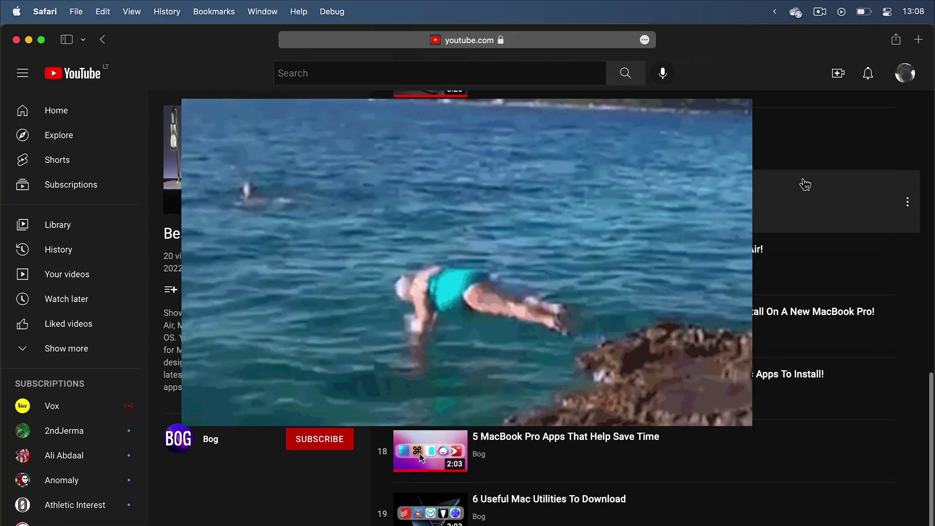
scroll(805, 184, up, 15)
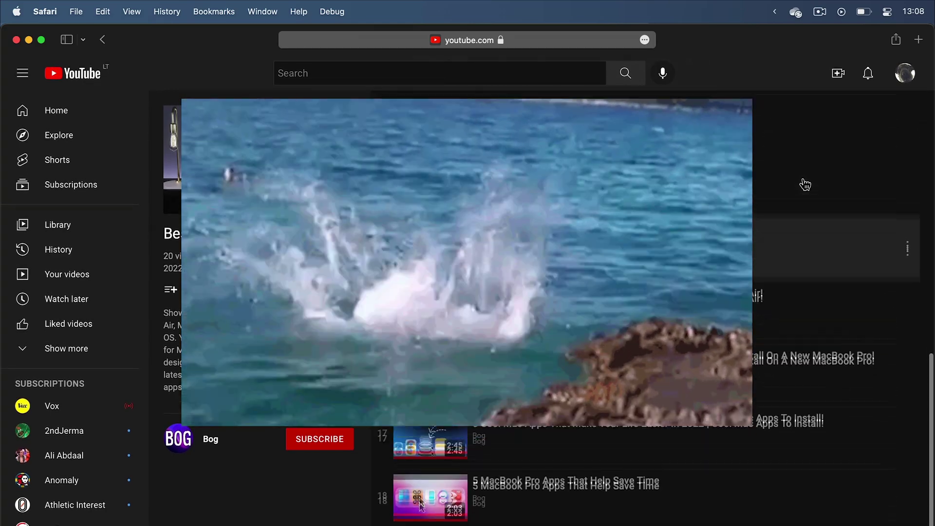
scroll(805, 184, up, 5)
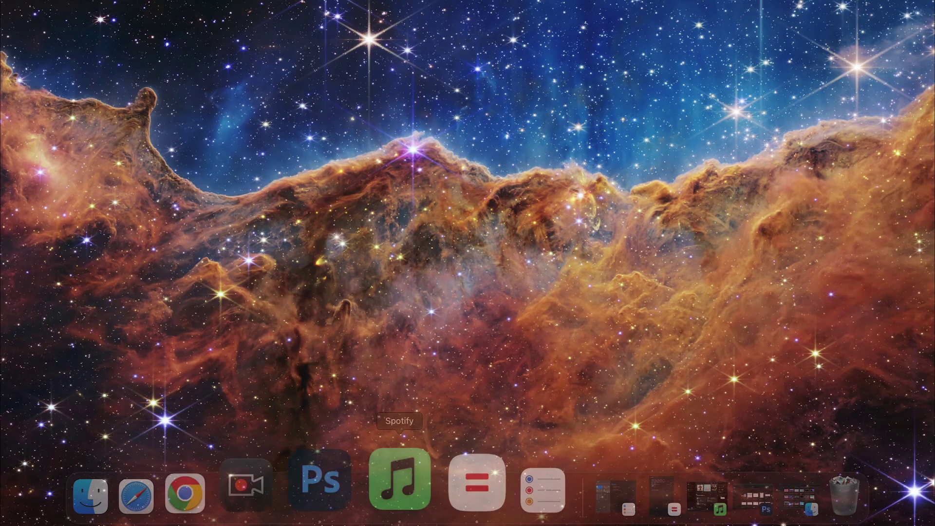
Quit the Spotify app from its Dock icon menu
right_click(385, 492)
click(399, 414)
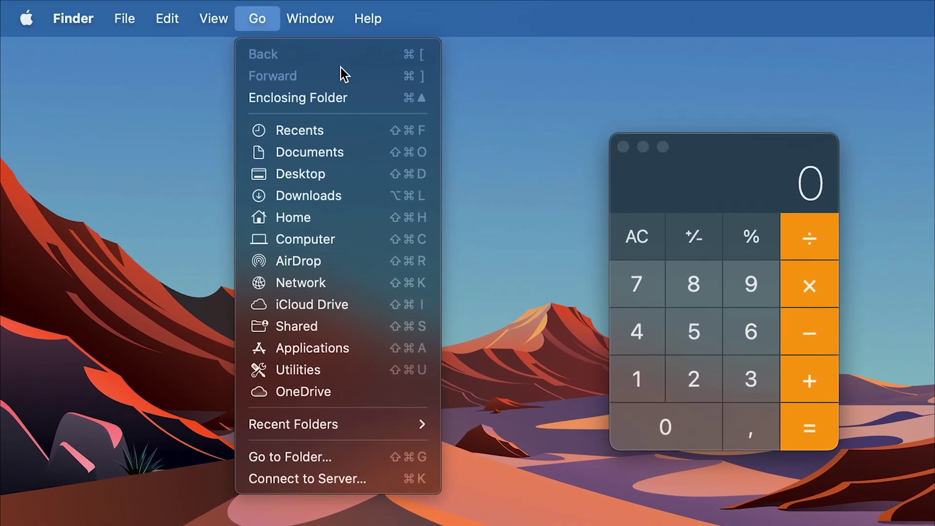
Reveal the hidden Library shortcut in Finder's Go menu, then open Mission Control showing all desktops
key(alt)
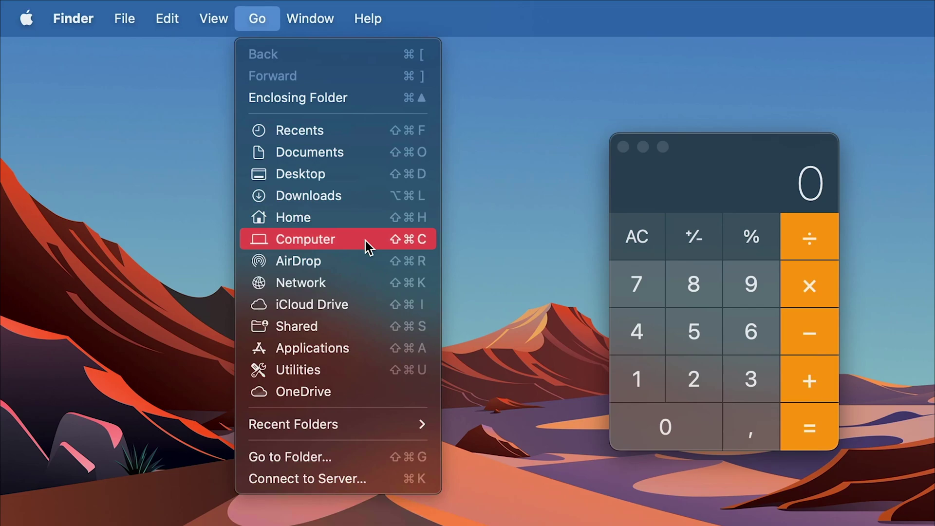
key(alt)
click(466, 217)
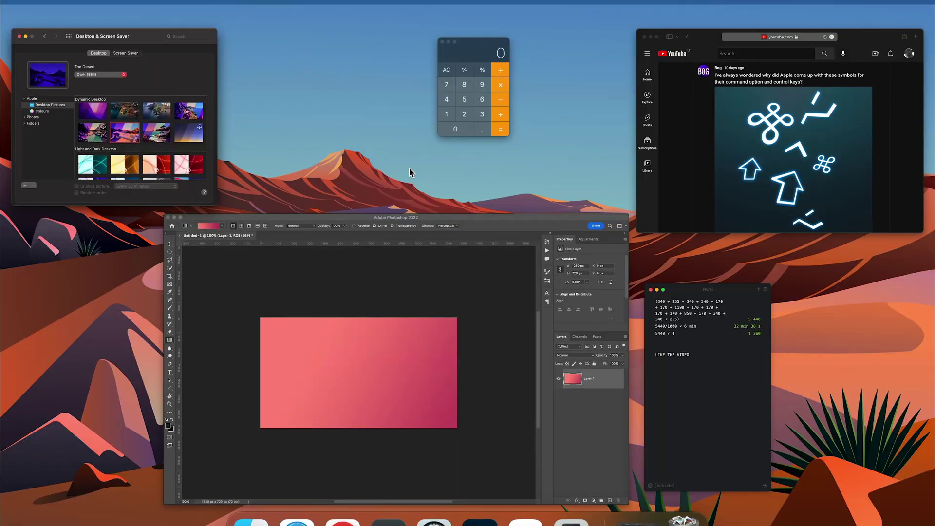
click(409, 172)
key(ctrl+Up)
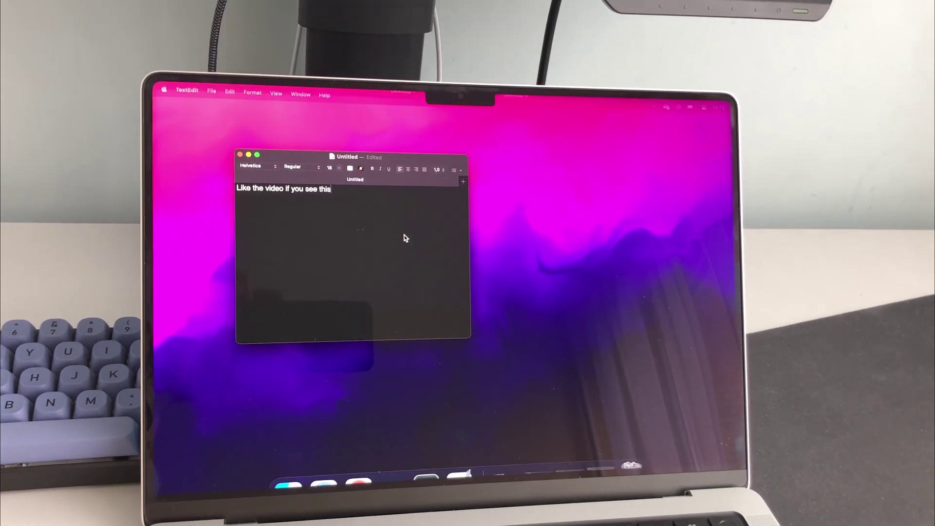
key(ctrl+Up)
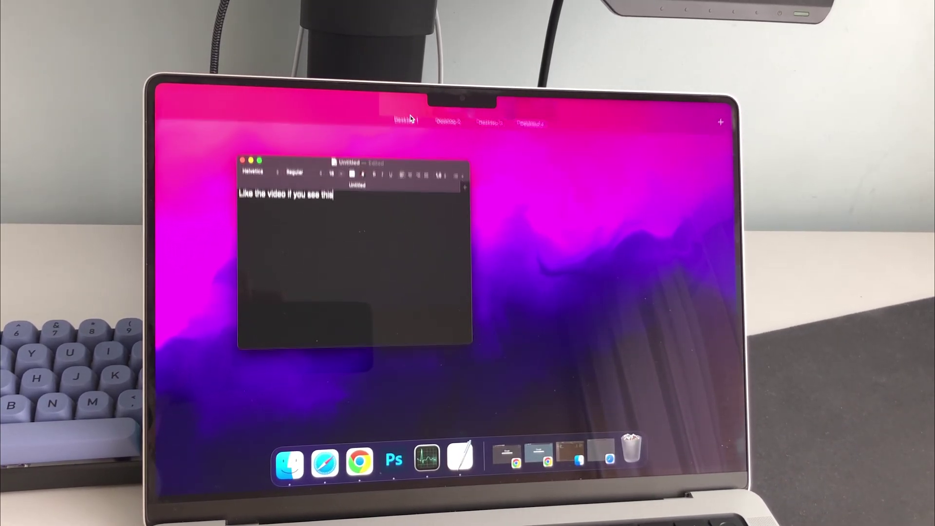